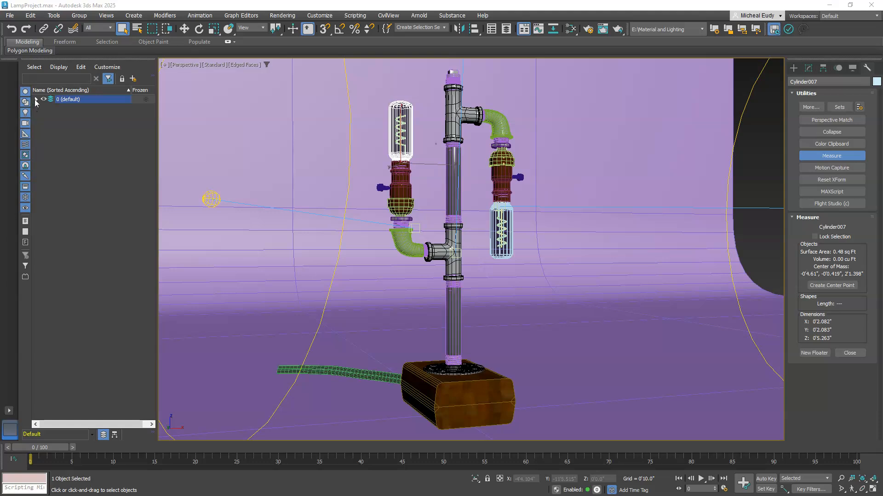
# Step: Expand the default layer in the Scene Explorer, and switch the last display filter on and off
pyautogui.click(36, 99)
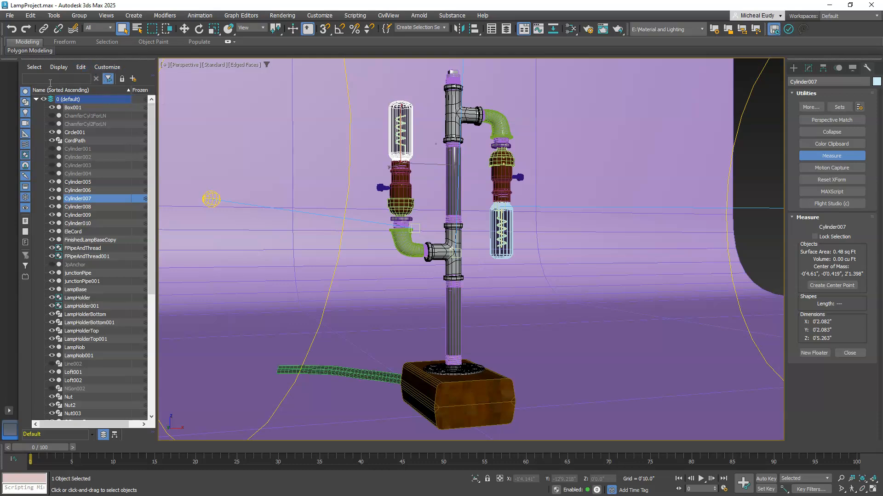
pyautogui.click(25, 278)
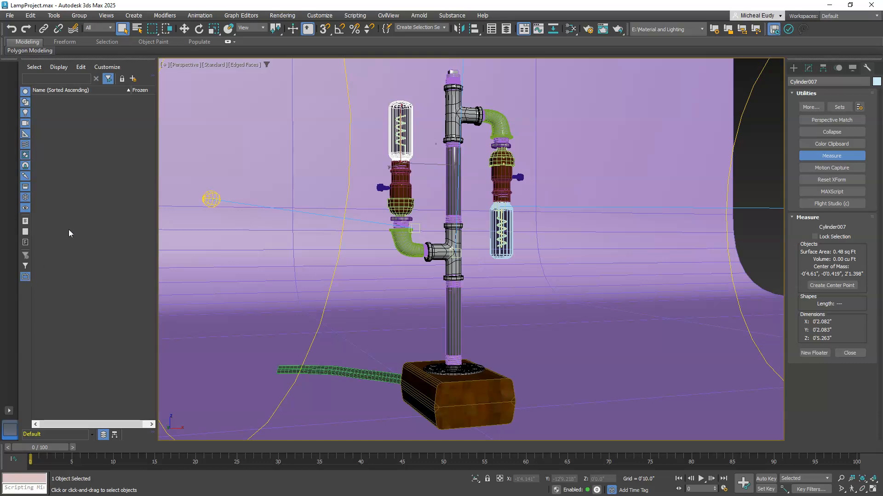
pyautogui.click(25, 278)
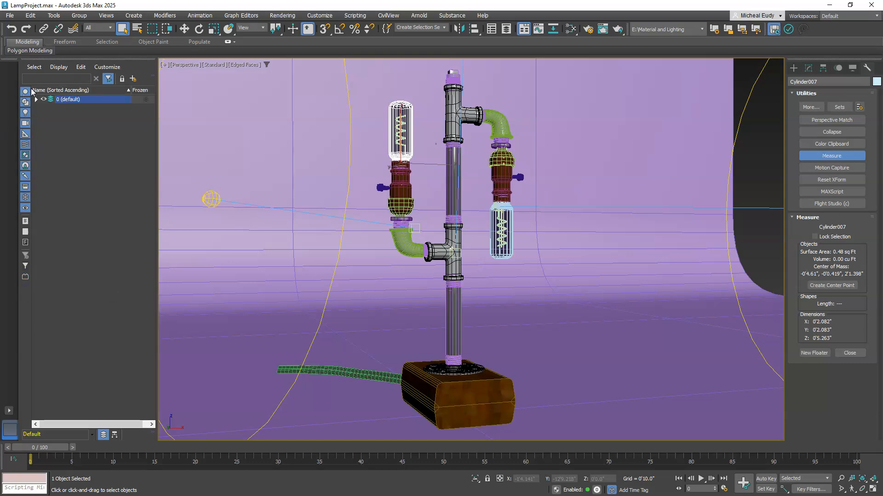
# Step: Switch the Scene Explorer to the Horizontal layout, widen it until its full toolbars fit, and check the default layer's objects
pyautogui.click(110, 67)
pyautogui.moveTo(118, 98)
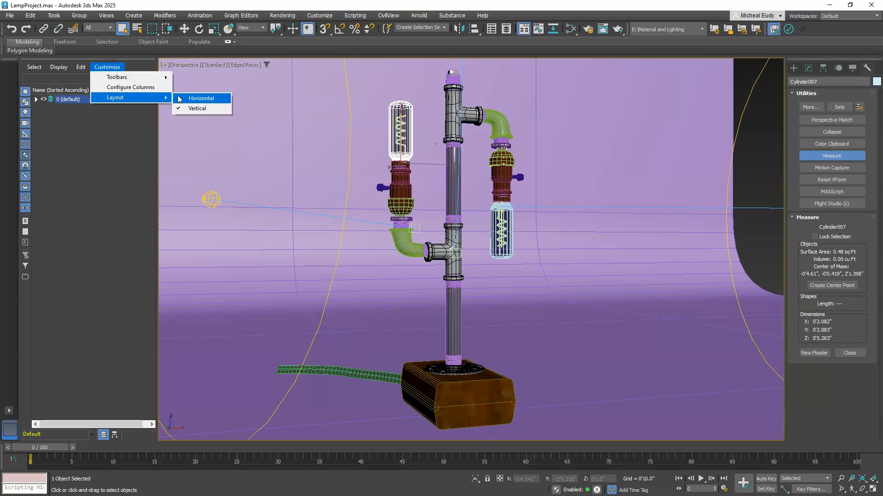
pyautogui.click(192, 96)
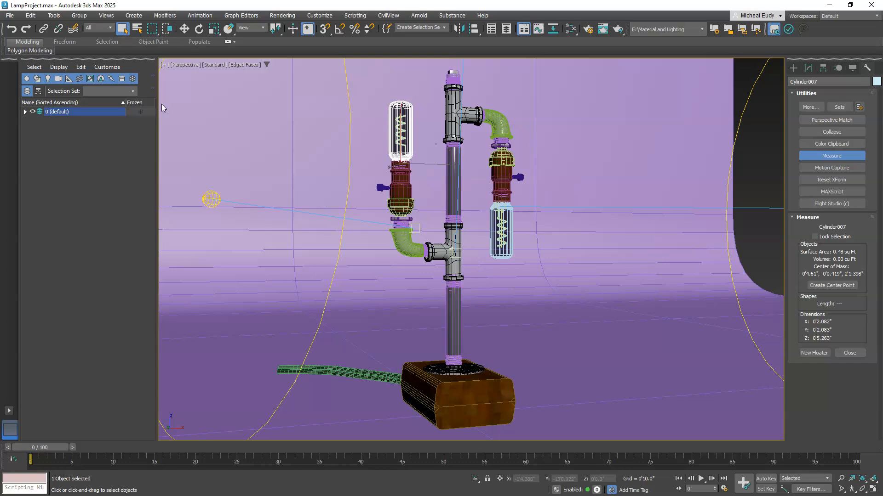
pyautogui.moveTo(157, 119); pyautogui.dragTo(186, 119)
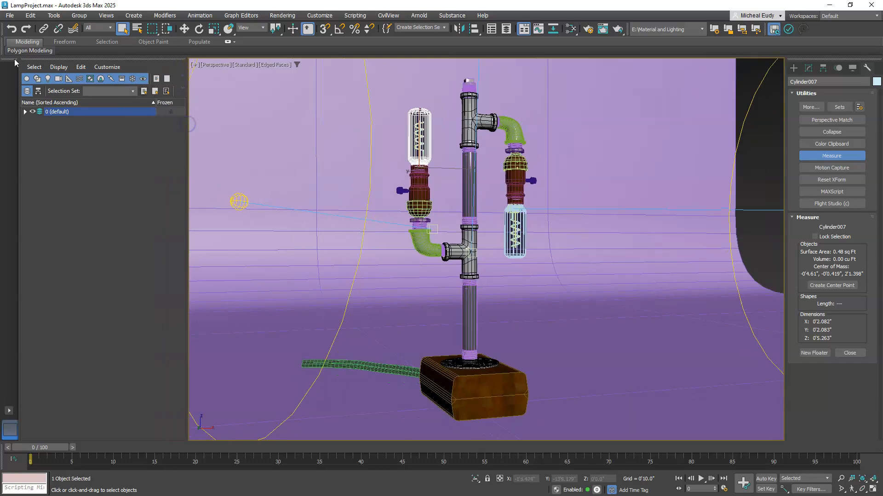
pyautogui.moveTo(188, 126); pyautogui.dragTo(340, 132)
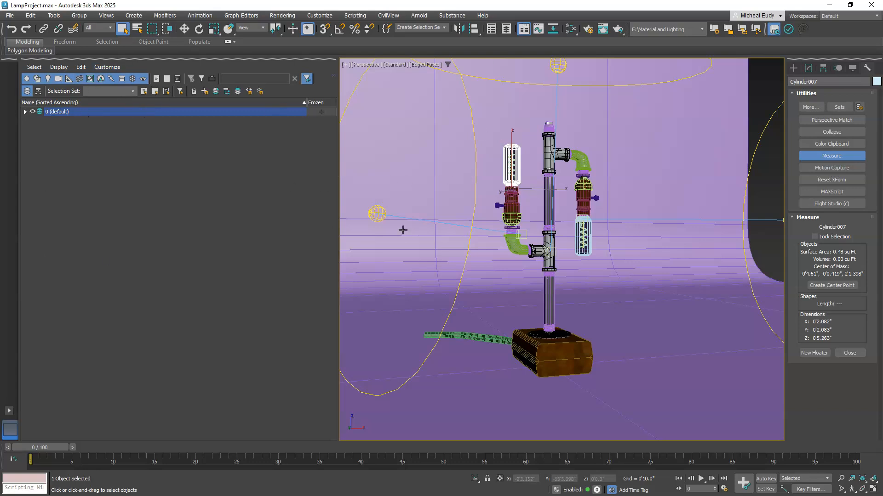
pyautogui.click(25, 112)
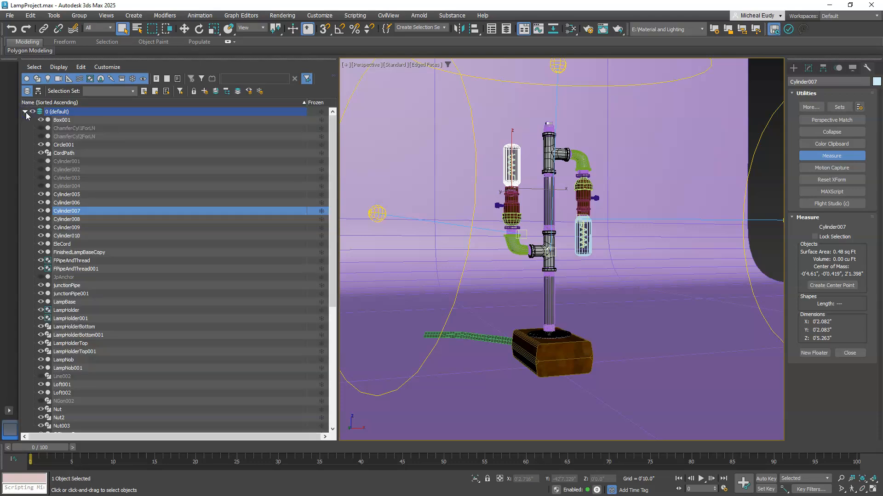
pyautogui.click(25, 112)
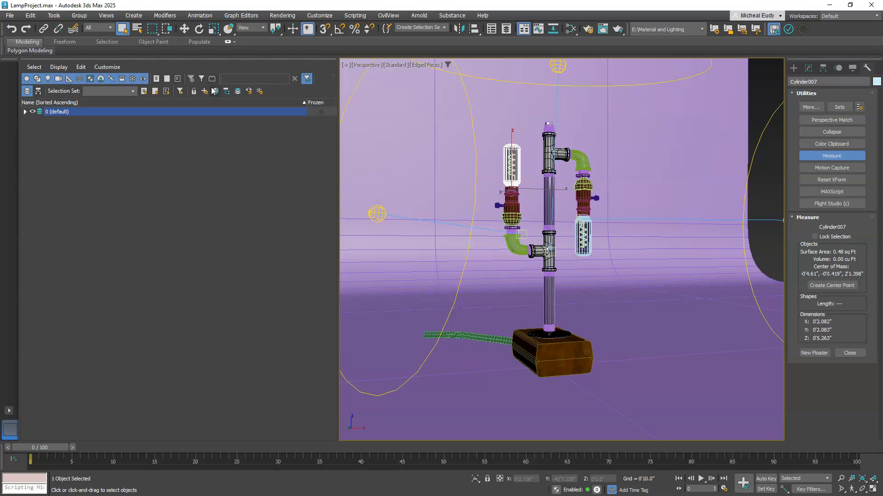
# Step: Reset the Default workspace to its default state
pyautogui.click(119, 68)
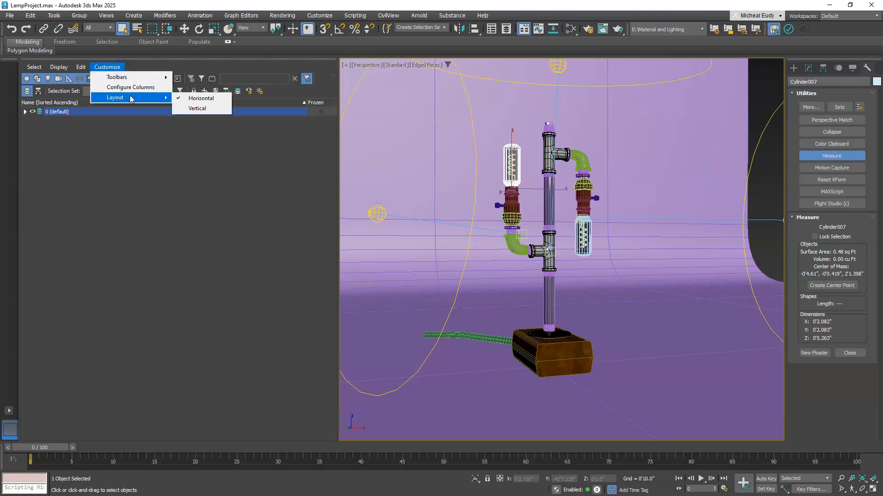
pyautogui.click(219, 146)
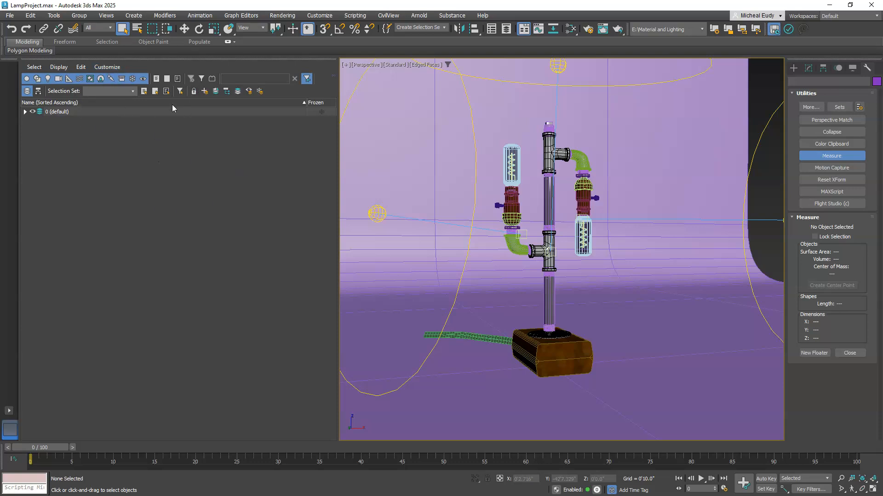
pyautogui.click(834, 18)
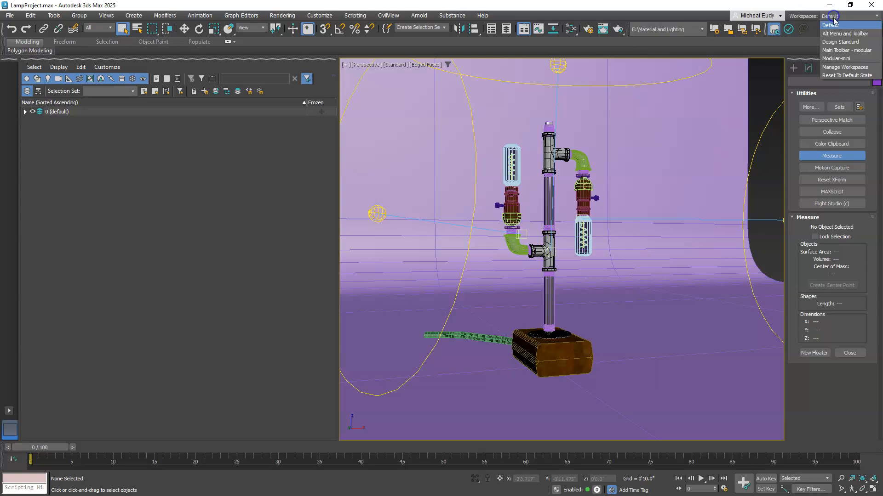
pyautogui.click(840, 76)
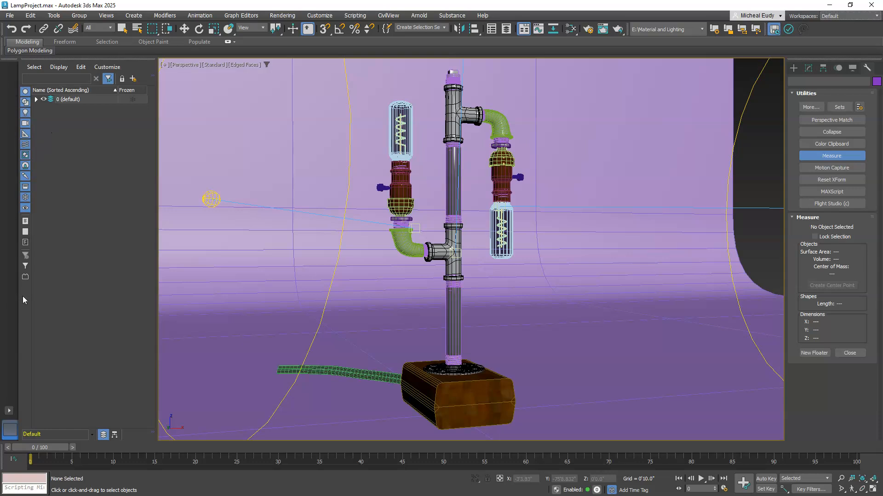
# Step: Expand the default layer, set the Scene Explorer to the Horizontal layout, and widen it to fit all toolbar options
pyautogui.click(36, 99)
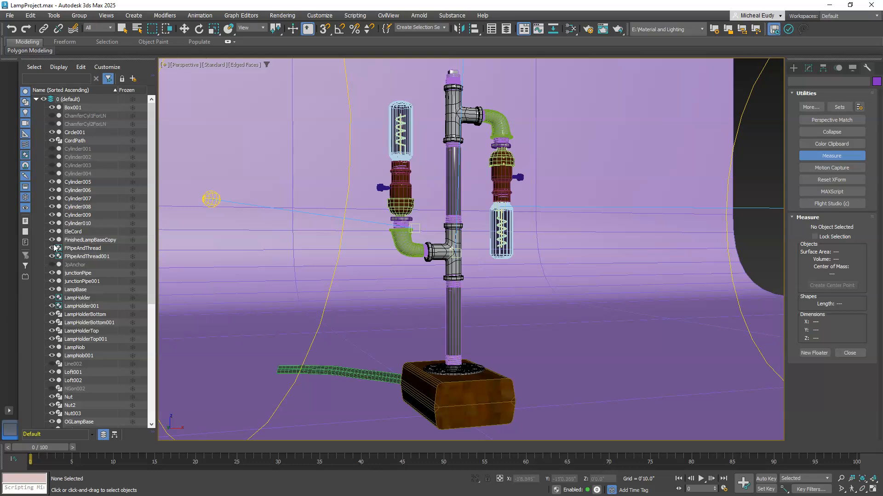
pyautogui.click(113, 70)
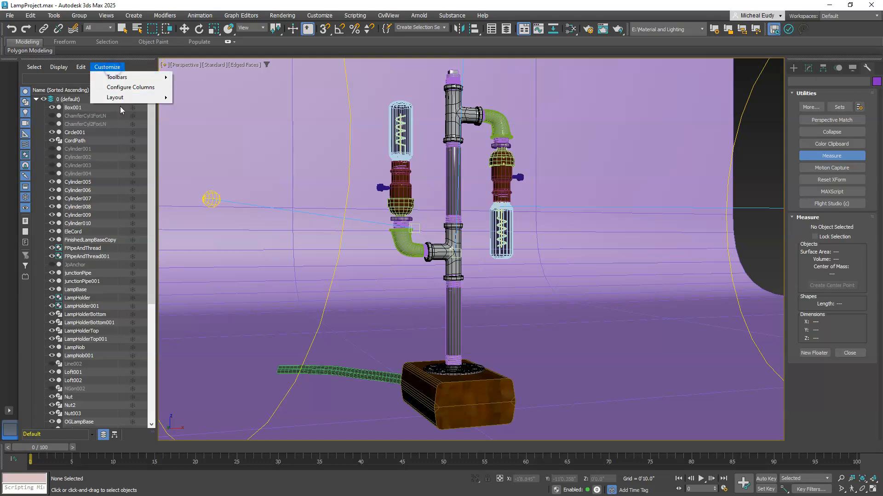
pyautogui.moveTo(120, 101)
pyautogui.click(202, 100)
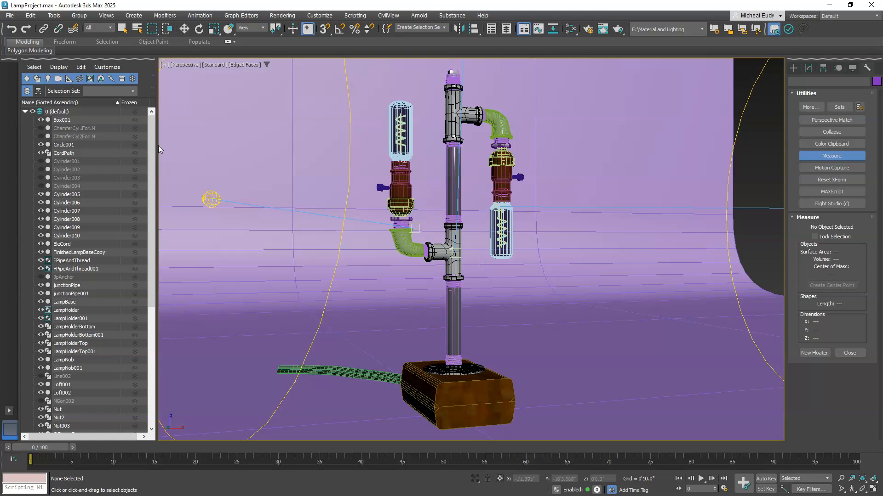
pyautogui.moveTo(156, 122); pyautogui.dragTo(326, 128)
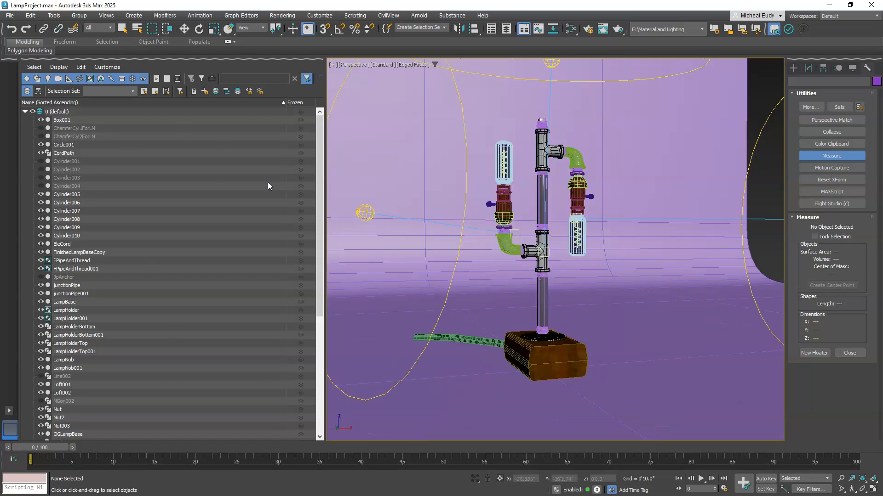
# Step: Return the Scene Explorer to the Vertical layout and narrow it to enlarge the viewport
pyautogui.click(114, 70)
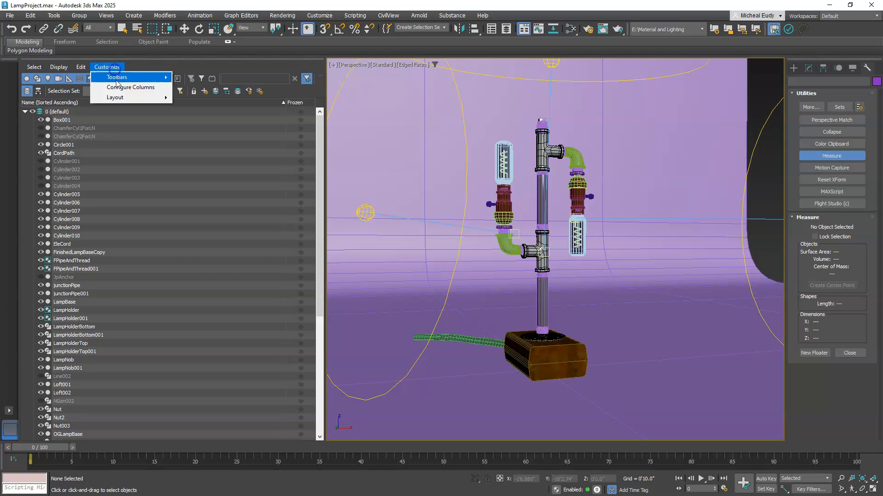
pyautogui.moveTo(137, 97)
pyautogui.click(197, 108)
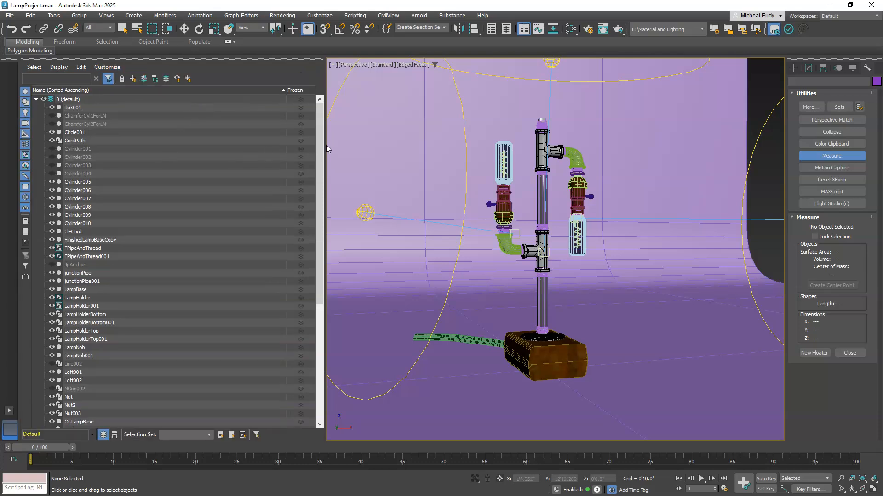
pyautogui.moveTo(326, 178); pyautogui.dragTo(205, 180)
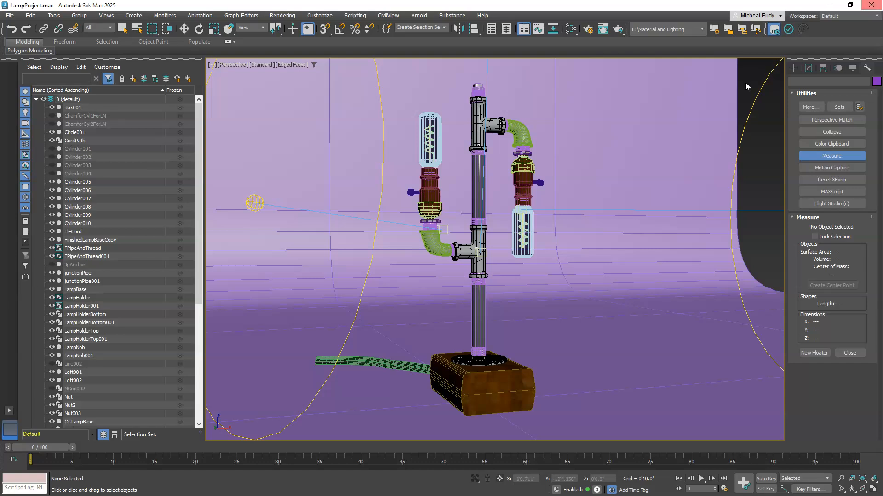
# Step: Select the lamp's upper junction pipe in the viewport and display its modifier stack
pyautogui.click(478, 136)
pyautogui.click(808, 69)
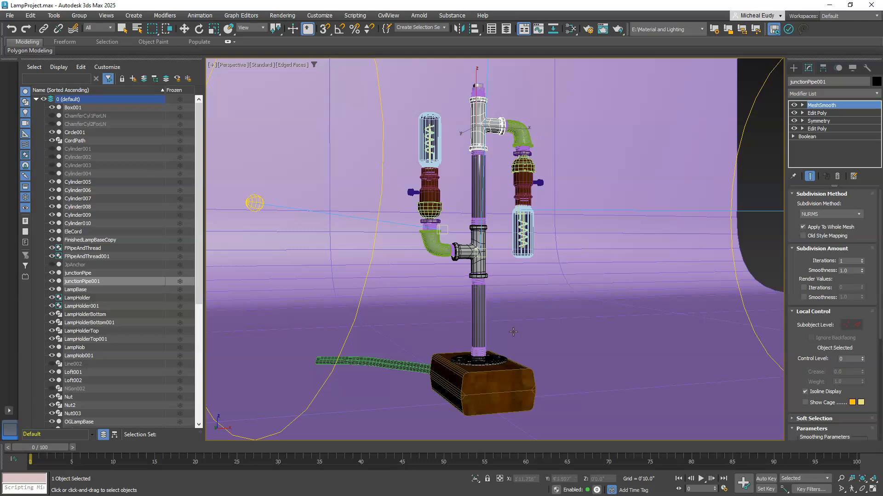
# Step: Switch the Scene Explorer's last display filter on and off to restore the layer list
pyautogui.click(26, 279)
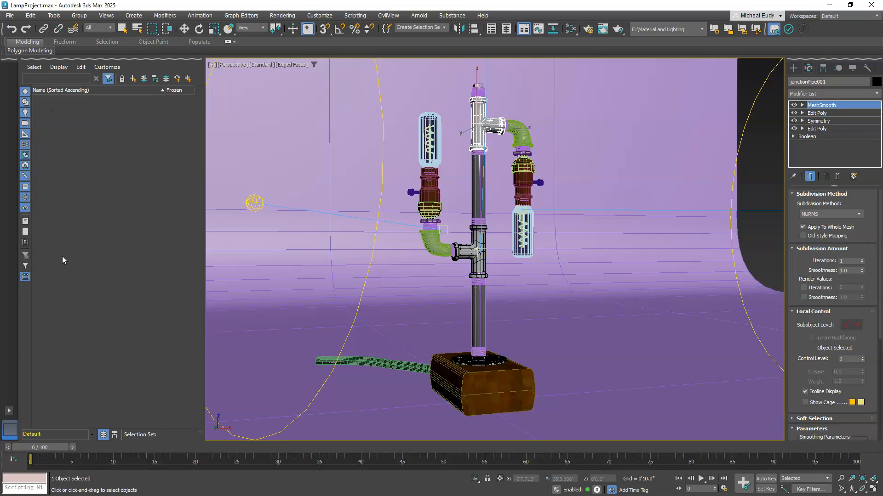
pyautogui.click(22, 279)
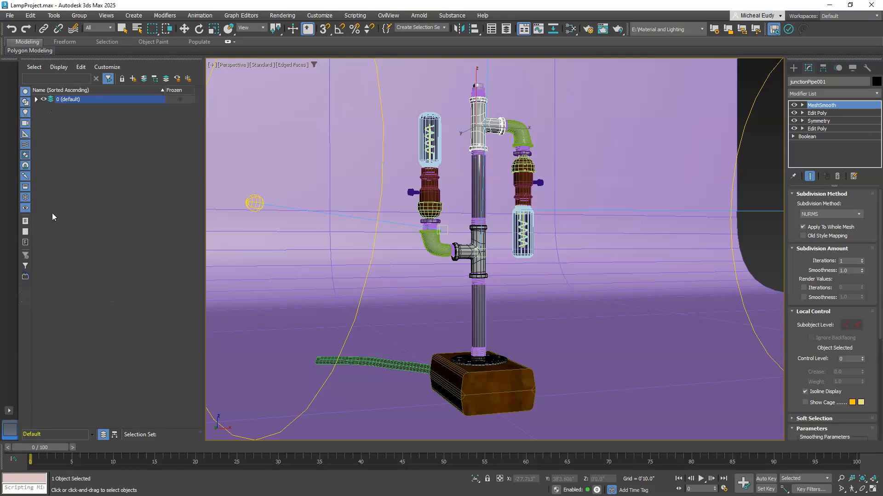
# Step: Change the Scene Explorer to the Horizontal layout and widen it to expose both complete toolbar rows
pyautogui.click(107, 67)
pyautogui.moveTo(121, 98)
pyautogui.click(197, 97)
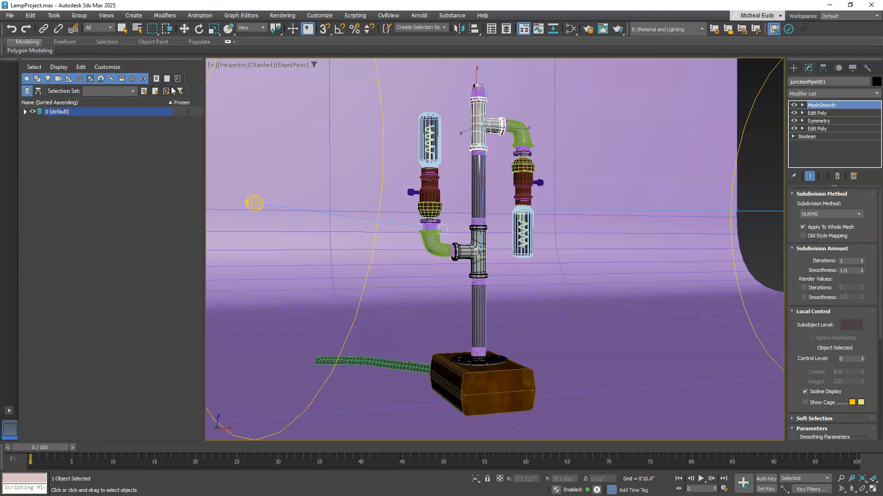
pyautogui.moveTo(206, 110); pyautogui.dragTo(351, 120)
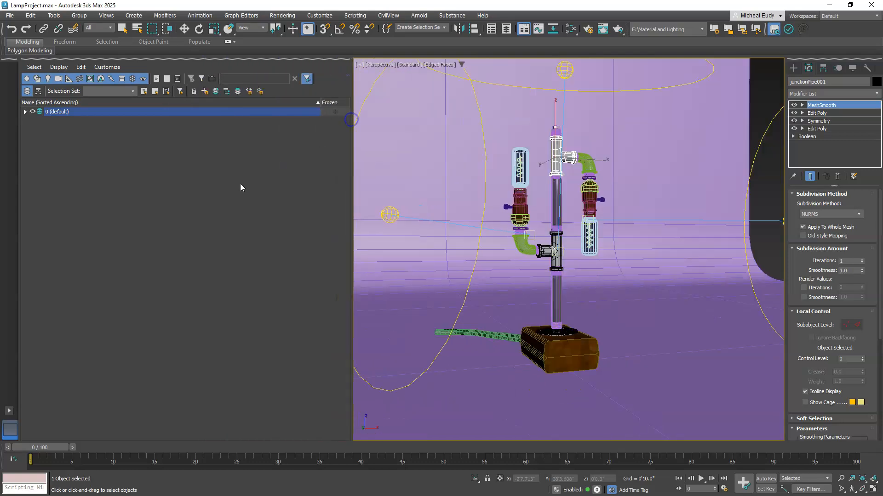
# Step: Switch the last display filter in the horizontal toolbar on and off
pyautogui.click(212, 79)
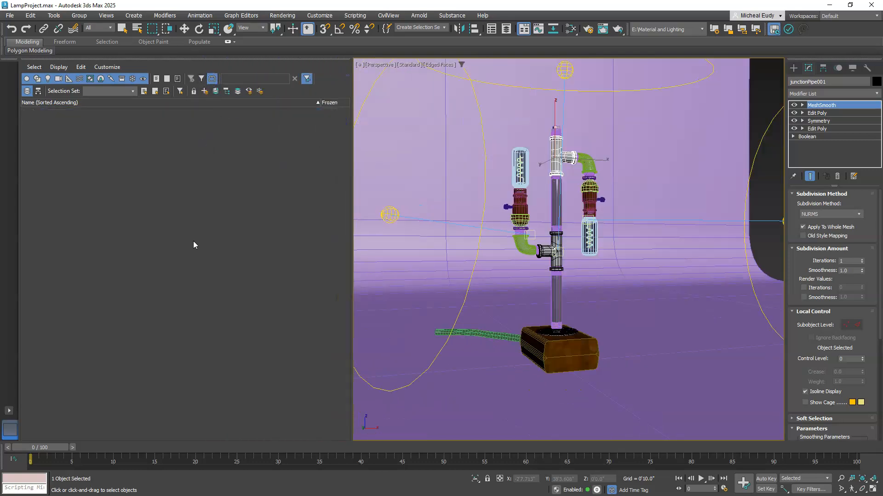
pyautogui.click(212, 79)
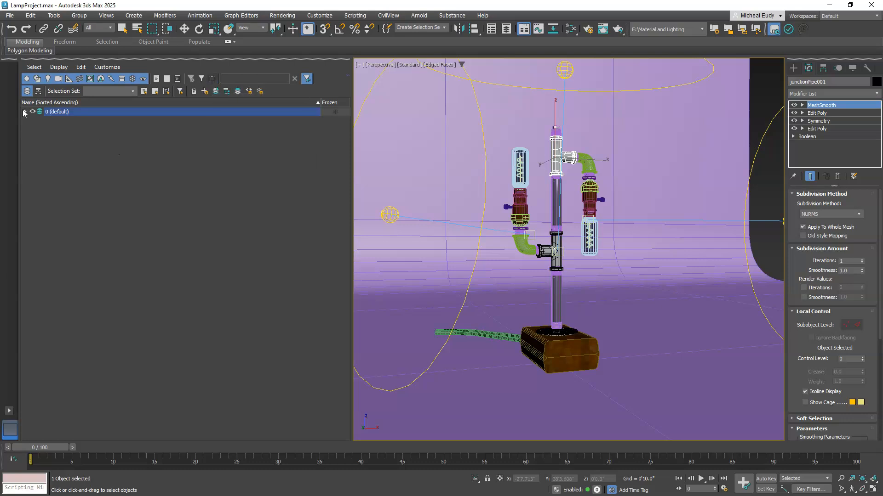
# Step: Clear the object selection and expand the default layer in the Scene Explorer
pyautogui.click(26, 122)
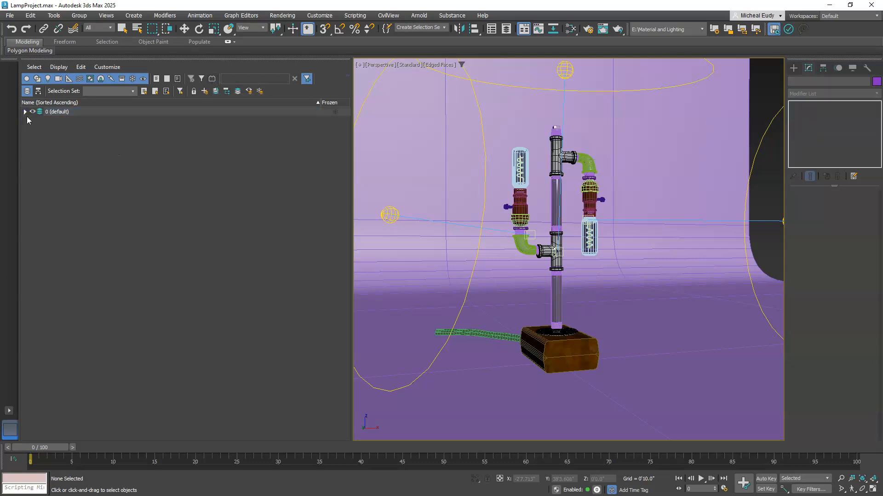
pyautogui.click(25, 112)
pyautogui.click(26, 112)
pyautogui.click(25, 112)
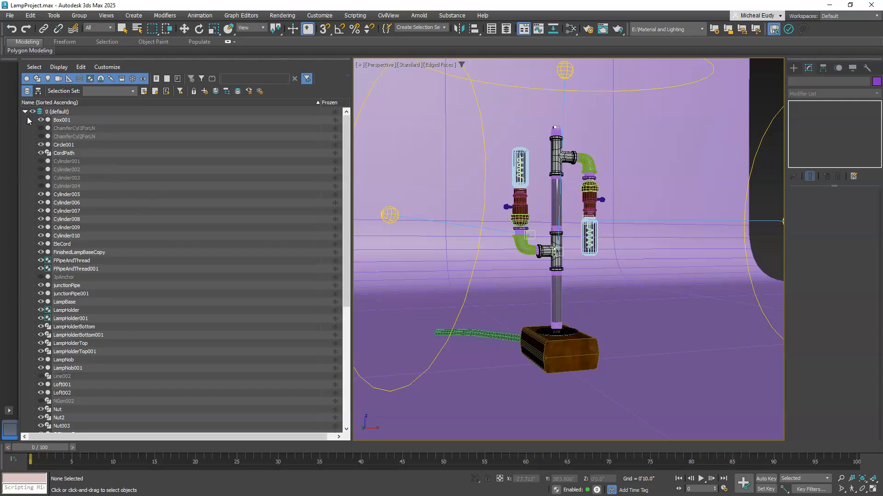
# Step: Try the hidden-objects and Invert Display filters, restore the display of all object types, and expand the default layer again
pyautogui.click(151, 81)
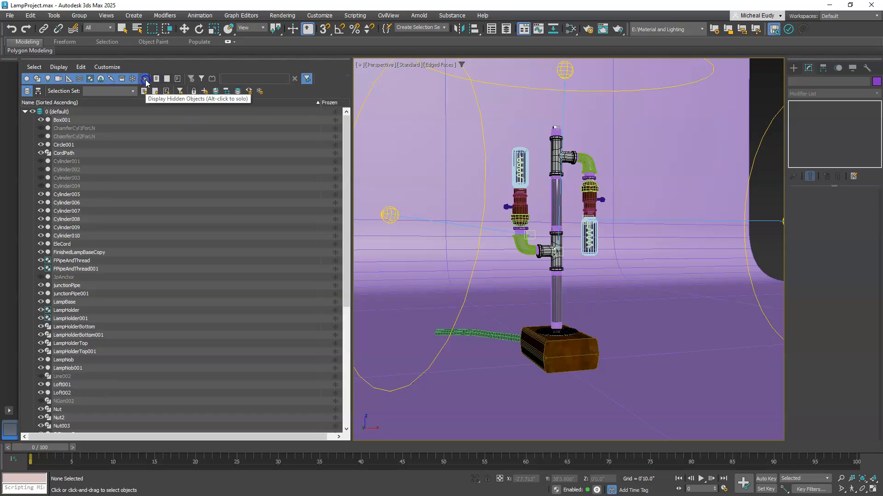
pyautogui.click(179, 78)
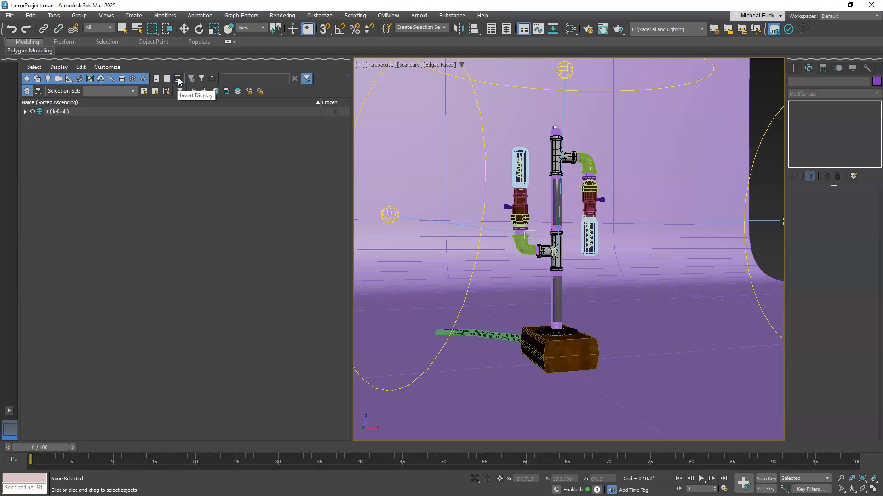
pyautogui.click(156, 79)
pyautogui.click(156, 80)
pyautogui.click(24, 112)
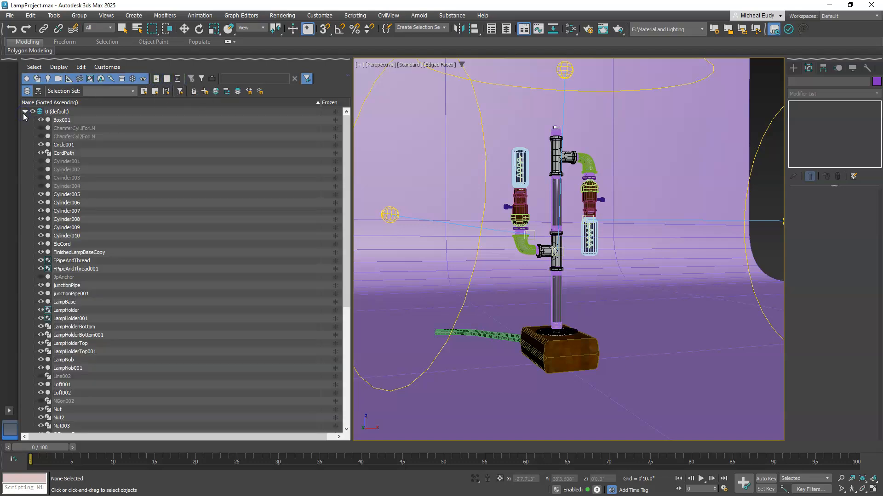
# Step: Toggle the Scene Explorer's last display filter and leave it enabled
pyautogui.click(212, 80)
pyautogui.click(212, 79)
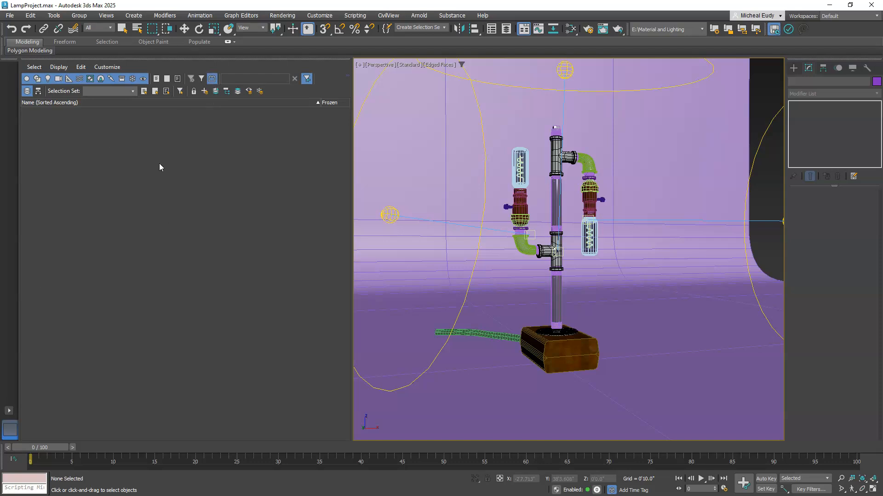
# Step: Set the Scene Explorer back to the Vertical layout and narrow it to a slim column beside the viewport
pyautogui.click(107, 67)
pyautogui.moveTo(115, 99)
pyautogui.click(199, 109)
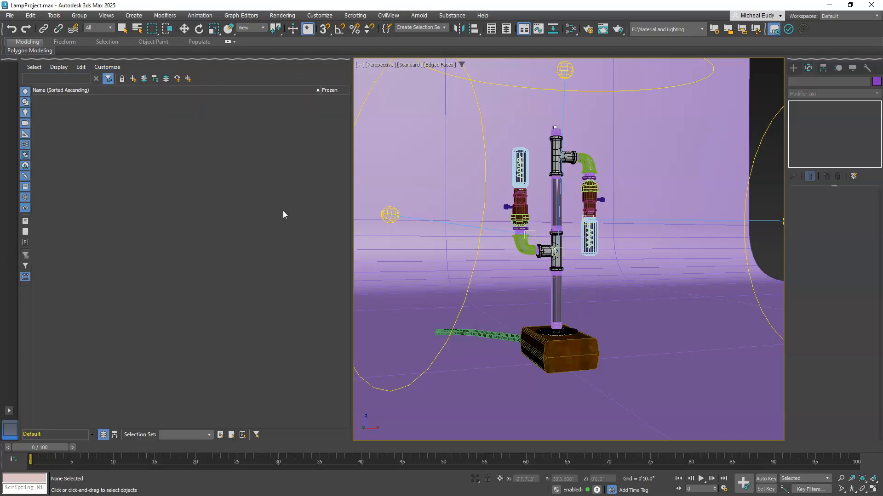
pyautogui.moveTo(351, 192); pyautogui.dragTo(165, 193)
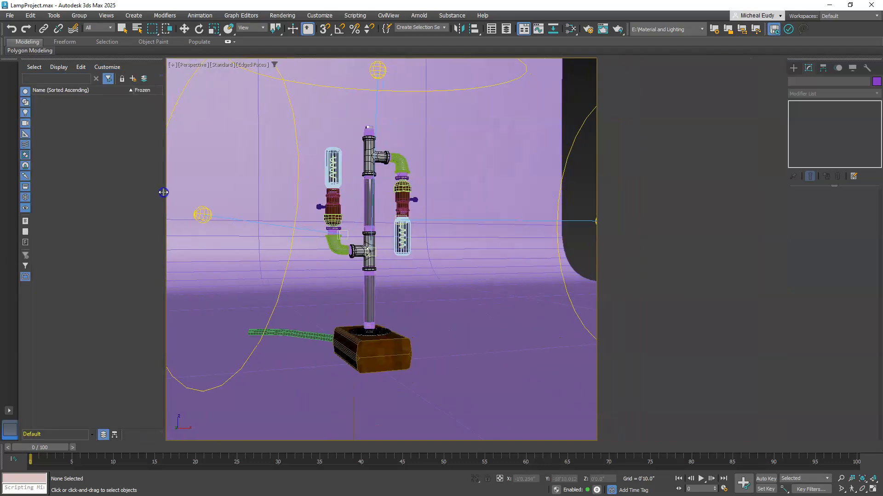
# Step: Turn off the Scene Explorer's last display filter and expand the default layer to list its objects
pyautogui.click(26, 277)
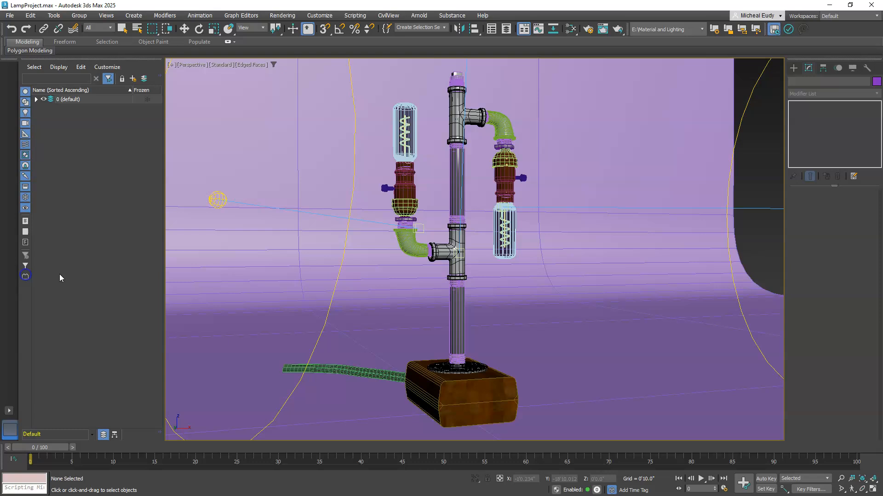
pyautogui.click(36, 100)
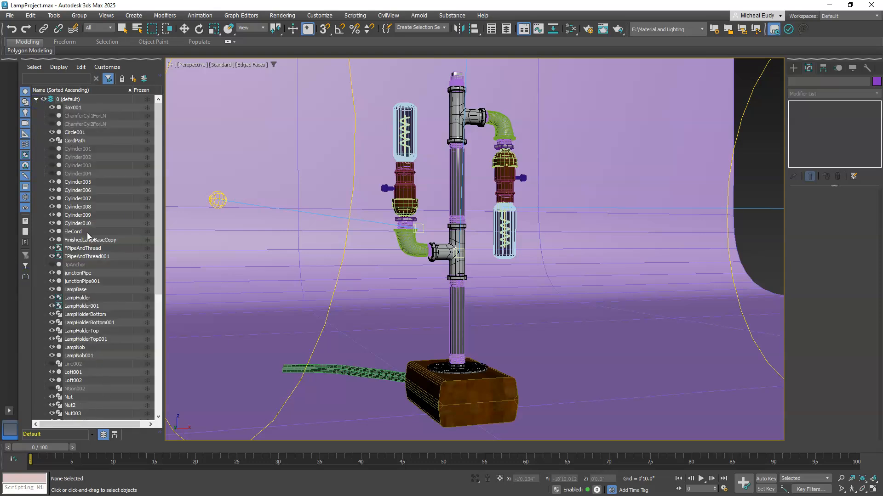
# Step: Look through the default layer's object list, selecting Cylinder005 and Cylinder010 there, and finish by picking the backdrop in the viewport
pyautogui.click(76, 182)
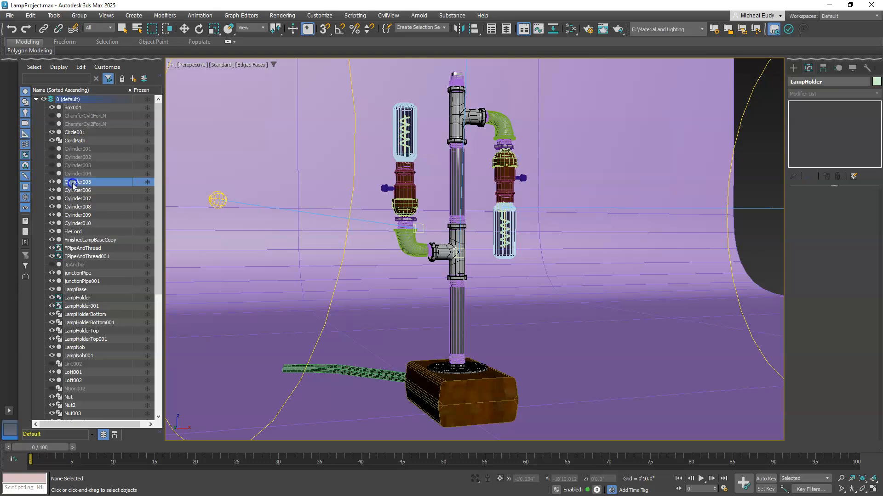
pyautogui.click(76, 223)
pyautogui.scroll(-2, 84, 327)
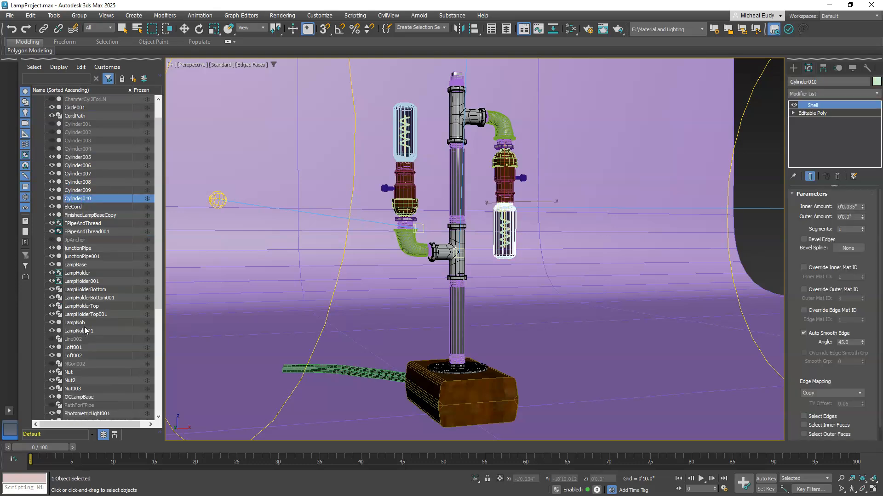
pyautogui.scroll(-4, 84, 327)
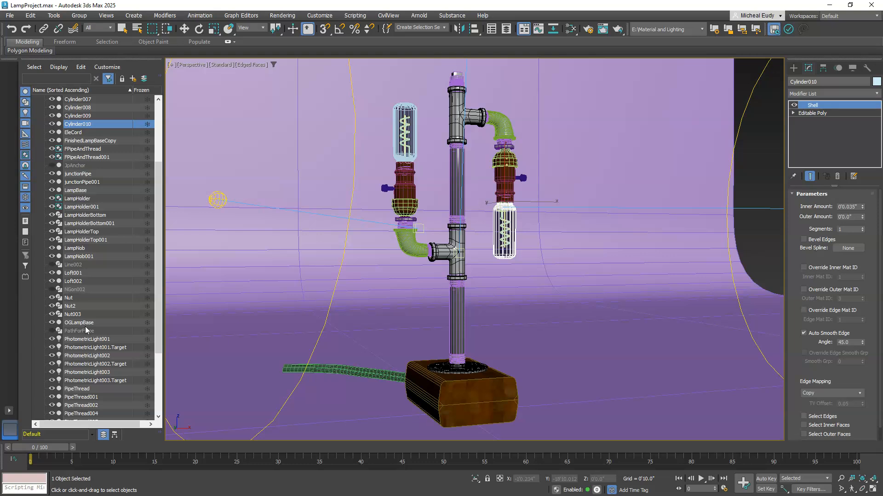
pyautogui.scroll(-2, 85, 335)
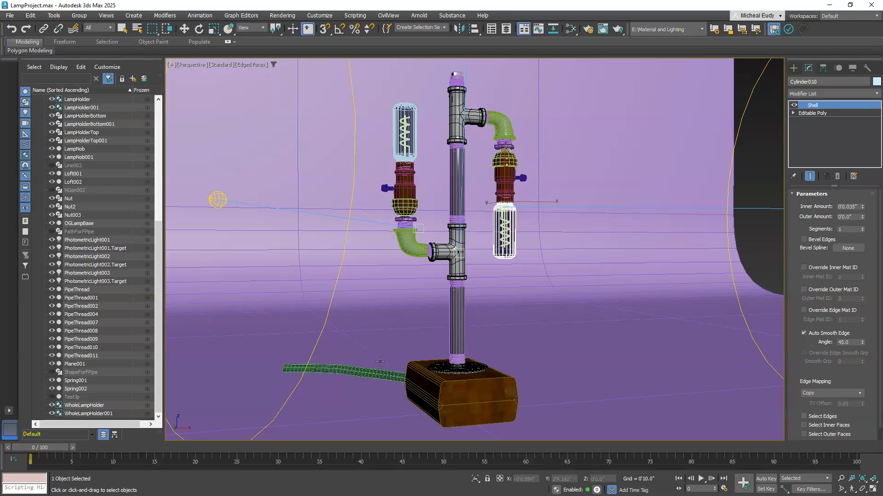
pyautogui.click(274, 240)
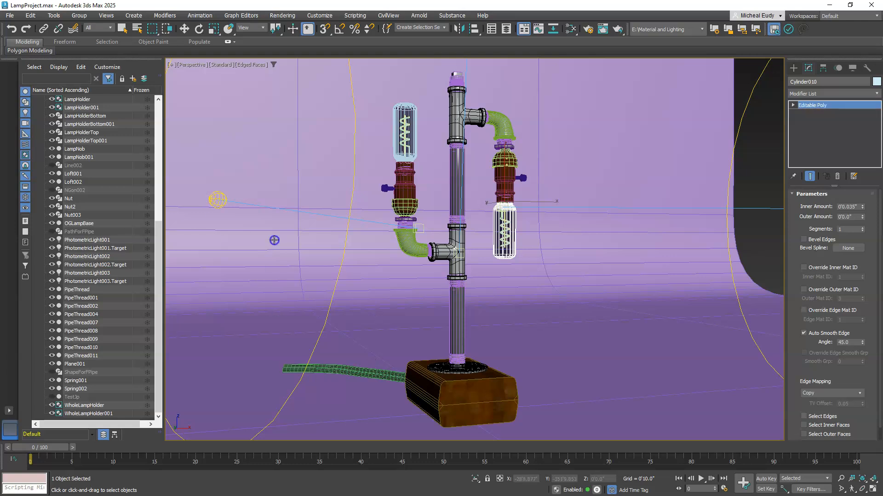